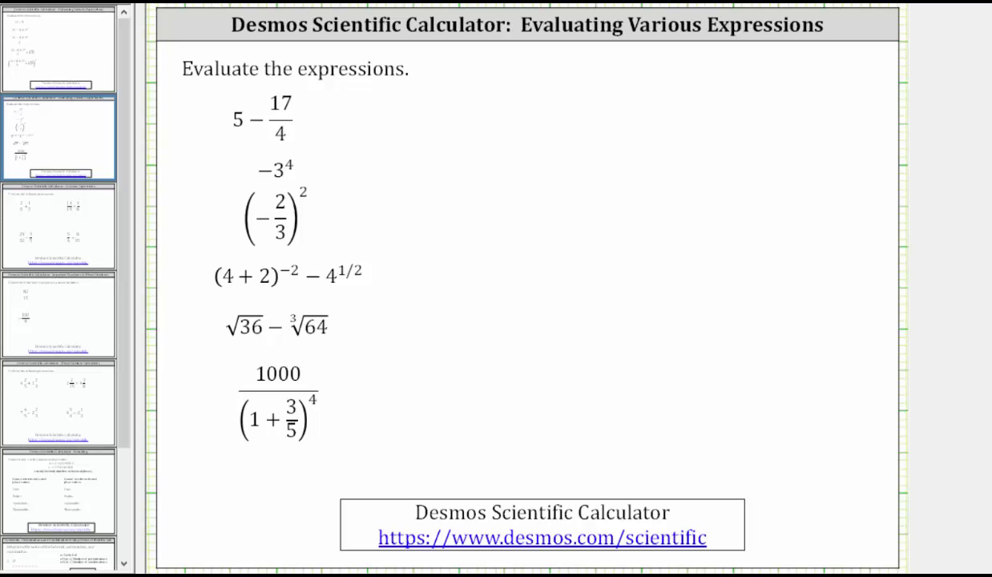
Step: Bring the Desmos scientific calculator window up beside the PowerPoint slide
{"action": "key", "text": "alt+Tab"}
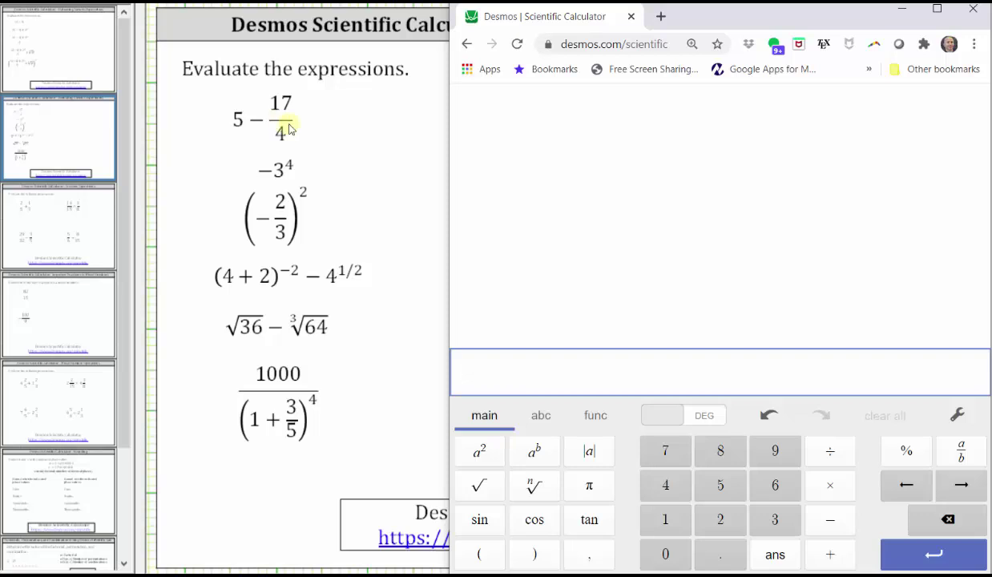
Step: Evaluate 5 − 17/4 and display the result 0.75 as the fraction 3/4
{"action": "left_click", "coordinate": [719, 484]}
{"action": "left_click", "coordinate": [822, 518]}
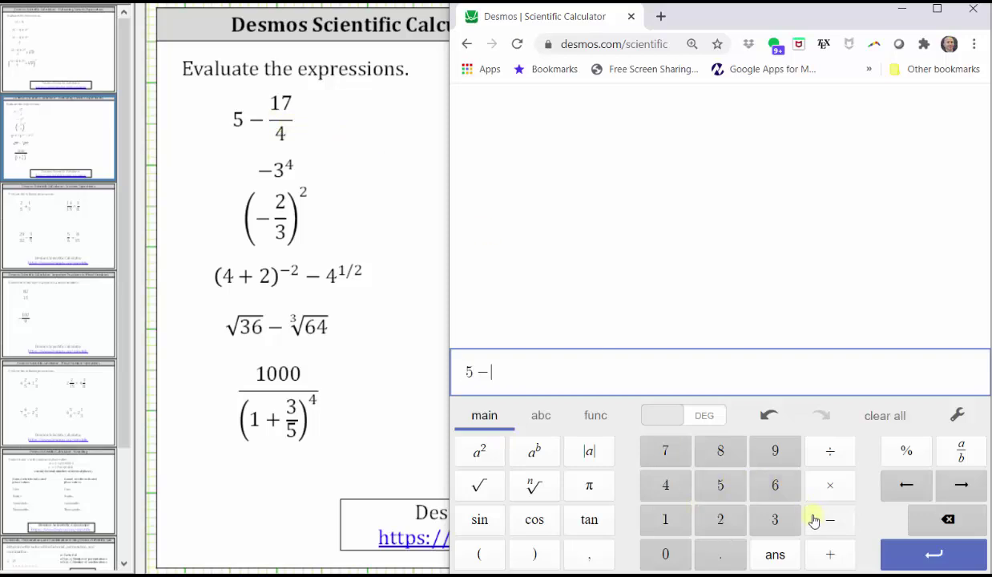
{"action": "left_click", "coordinate": [665, 517]}
{"action": "left_click", "coordinate": [667, 455]}
{"action": "left_click", "coordinate": [823, 453]}
{"action": "left_click", "coordinate": [666, 484]}
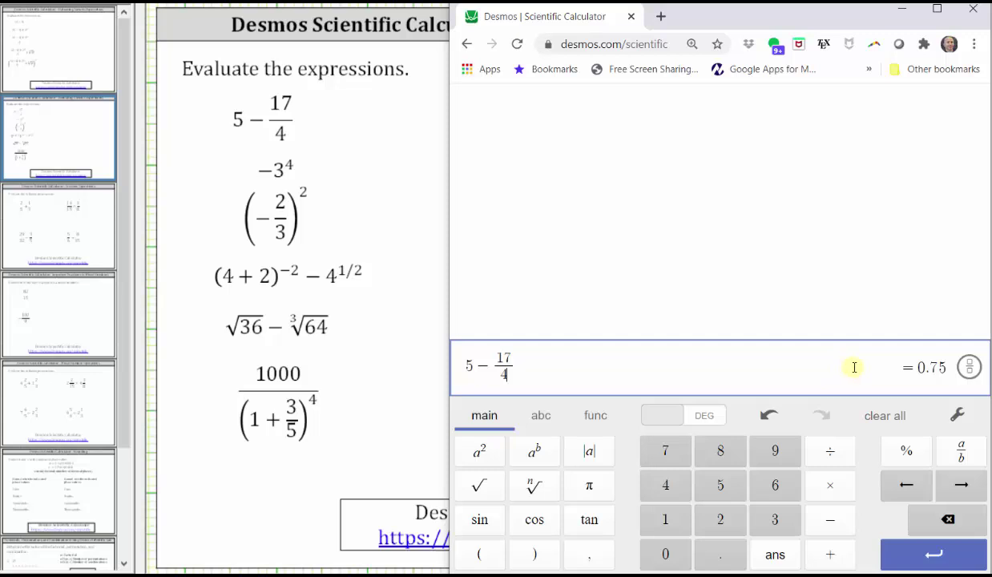
{"action": "left_click", "coordinate": [936, 551]}
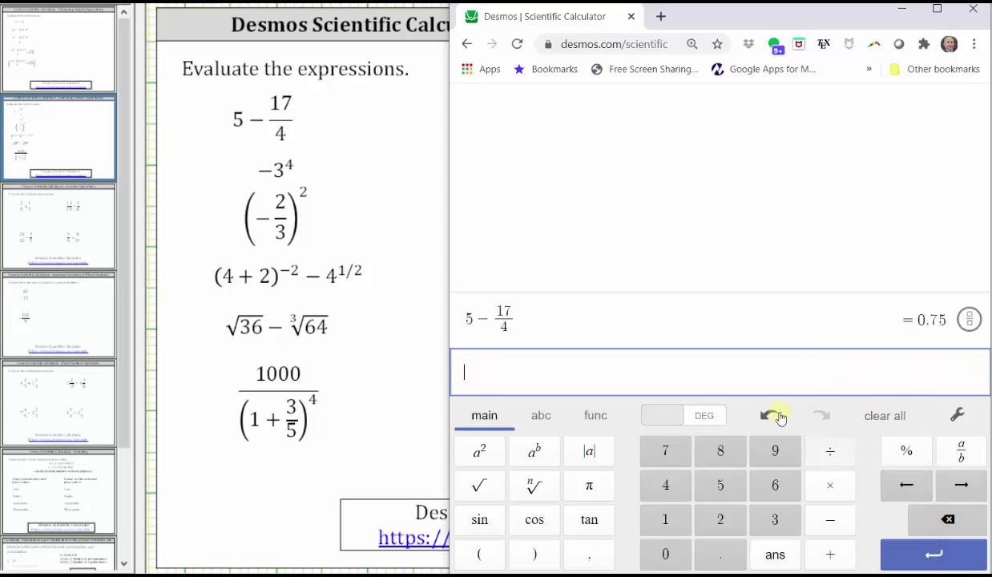
{"action": "left_click", "coordinate": [524, 361]}
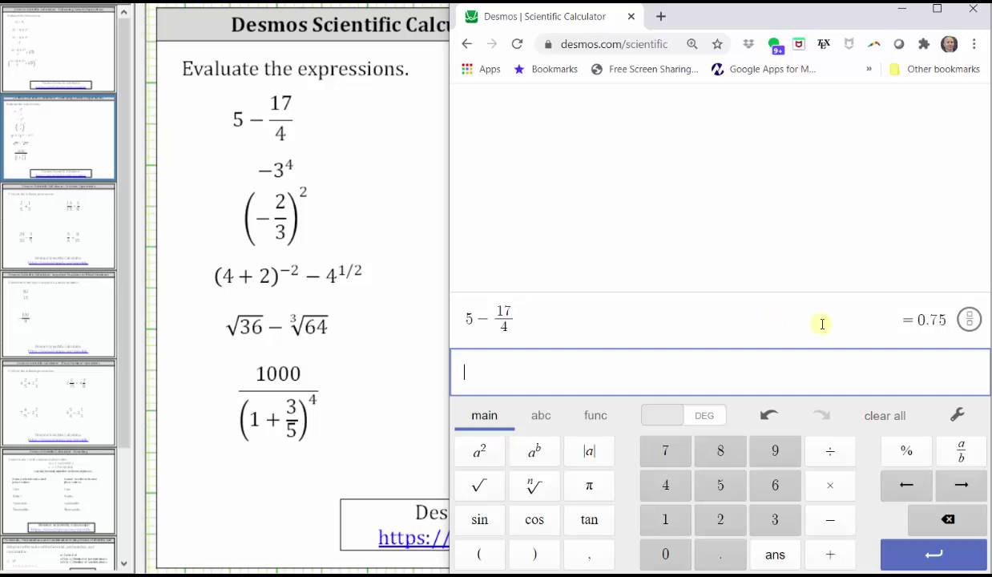
{"action": "left_click", "coordinate": [970, 320]}
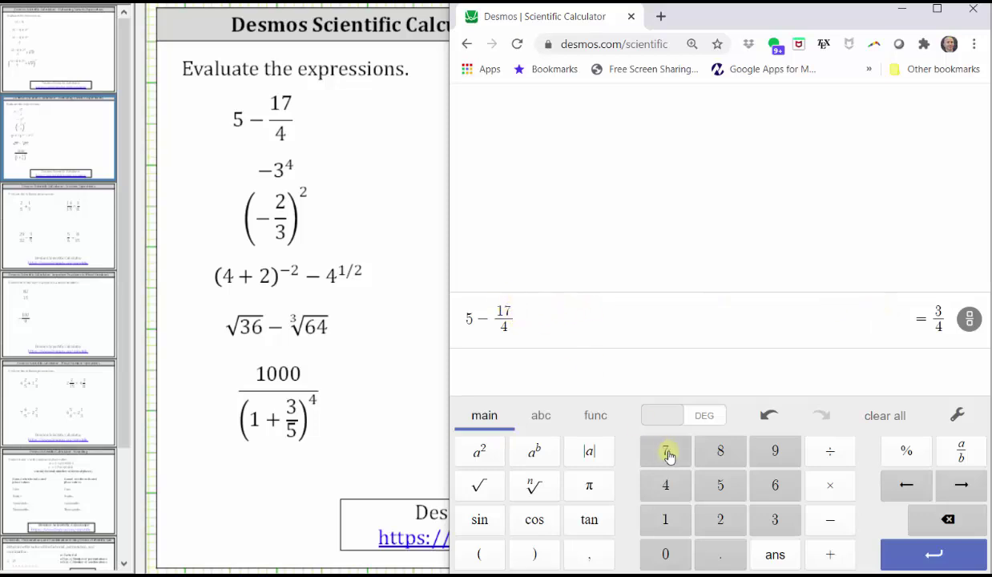
Step: Re-enter 5 − 17/4 with the a/b fraction key and show its result as 3/4
{"action": "left_click", "coordinate": [707, 481]}
{"action": "left_click", "coordinate": [827, 522]}
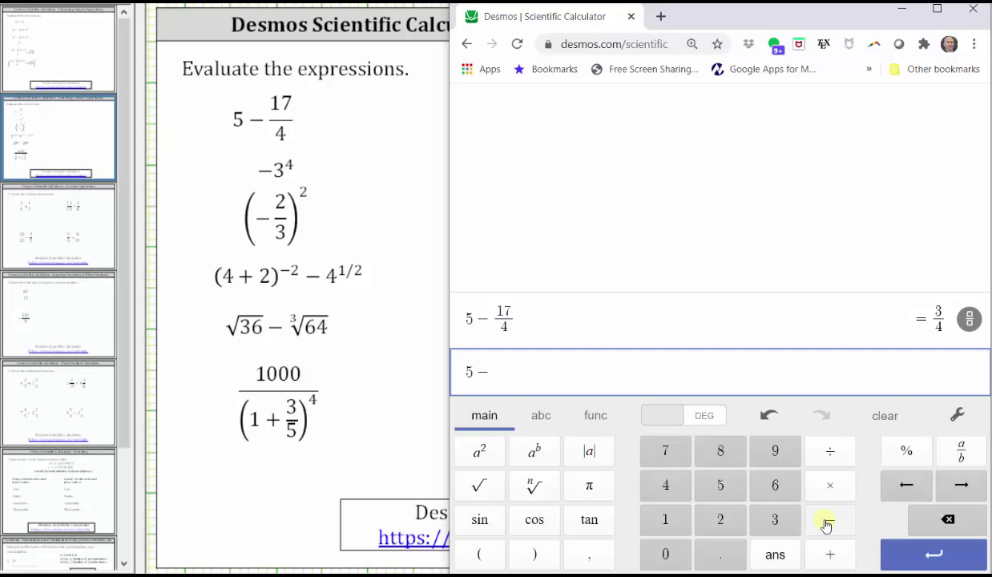
{"action": "left_click", "coordinate": [965, 453]}
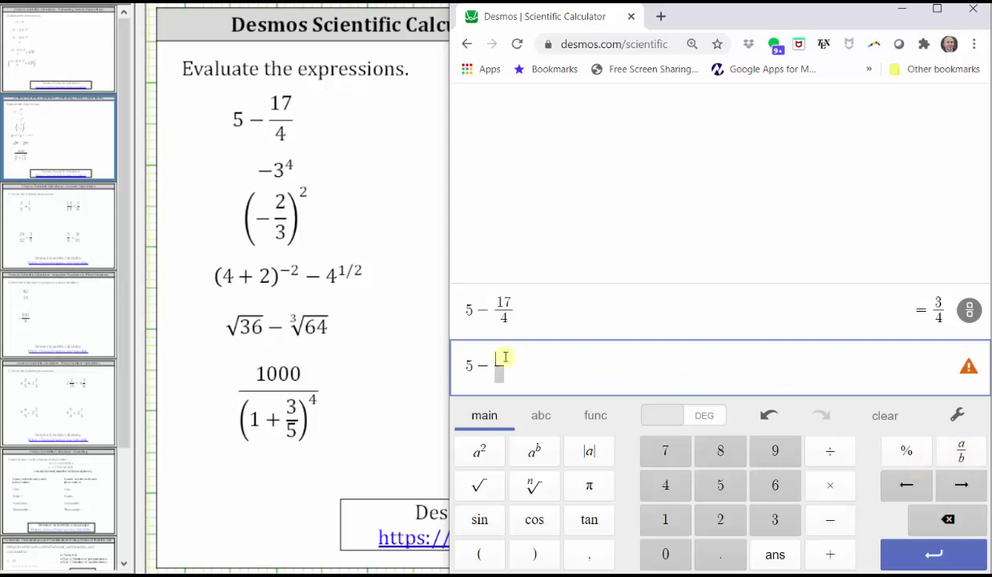
{"action": "left_click", "coordinate": [664, 515]}
{"action": "left_click", "coordinate": [662, 453]}
{"action": "left_click", "coordinate": [513, 375]}
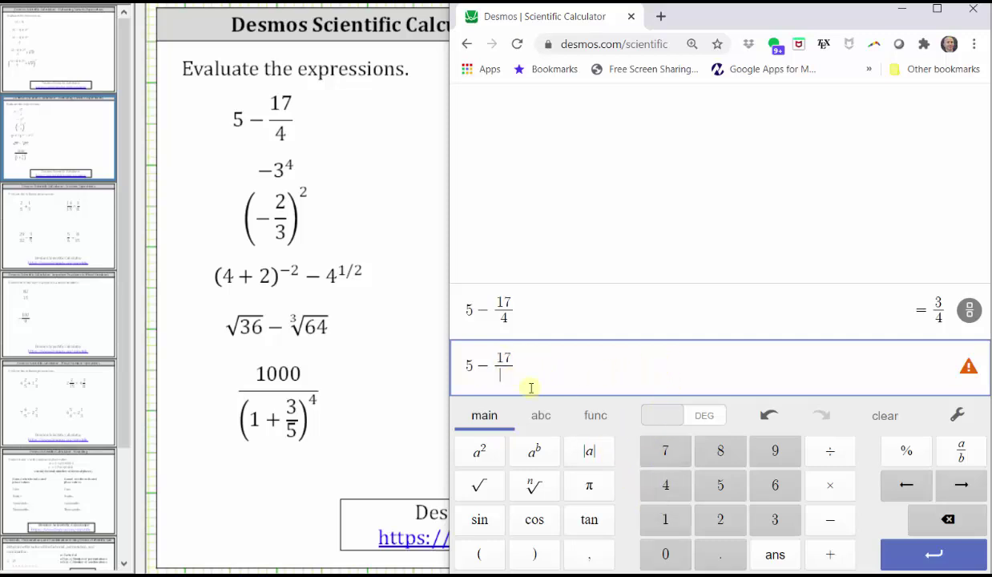
{"action": "left_click", "coordinate": [663, 485]}
{"action": "left_click", "coordinate": [923, 556]}
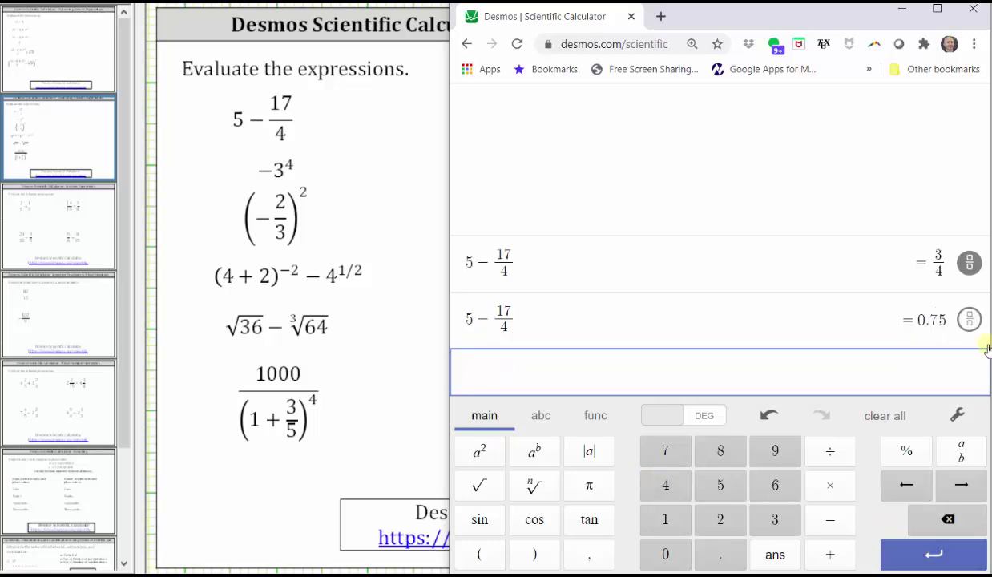
{"action": "left_click", "coordinate": [969, 321]}
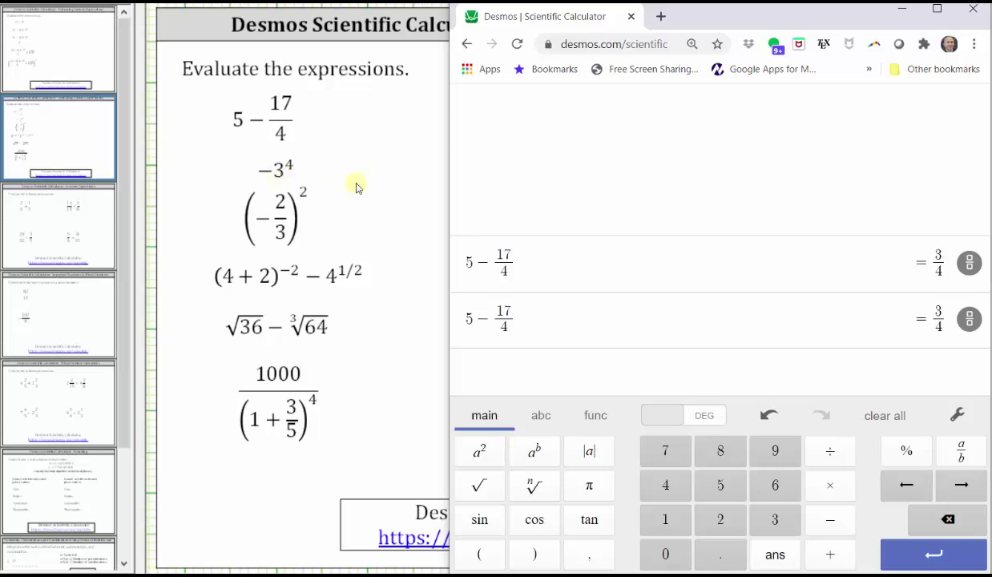
Step: Evaluate −3⁴, giving −81
{"action": "left_click", "coordinate": [826, 521]}
{"action": "left_click", "coordinate": [777, 521]}
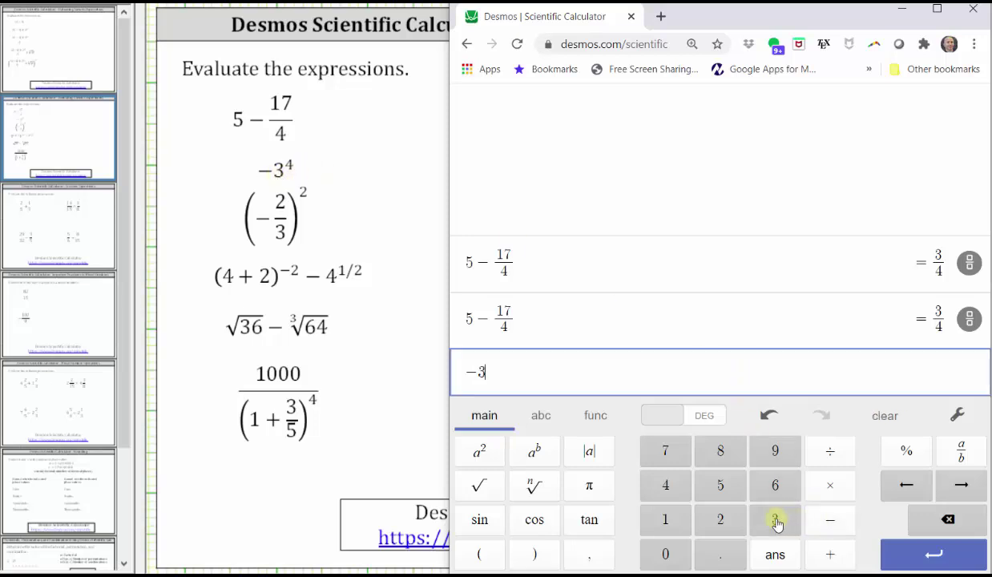
{"action": "left_click", "coordinate": [534, 453]}
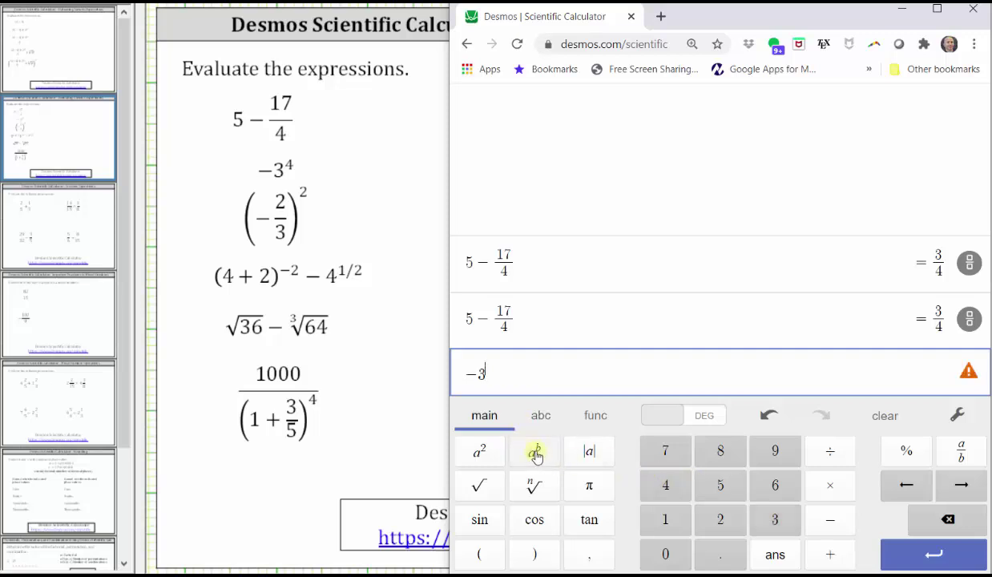
{"action": "left_click", "coordinate": [659, 485]}
{"action": "left_click", "coordinate": [908, 553]}
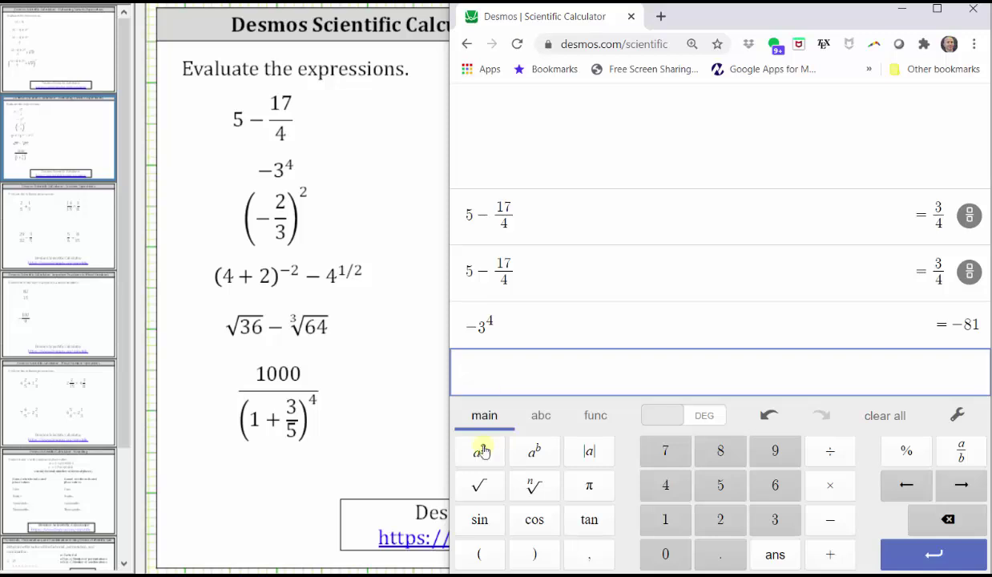
Step: Evaluate (−2/3)² and display the result as the fraction 4/9
{"action": "left_click", "coordinate": [479, 551]}
{"action": "left_click", "coordinate": [811, 520]}
{"action": "left_click", "coordinate": [721, 519]}
{"action": "left_click", "coordinate": [821, 457]}
{"action": "left_click", "coordinate": [773, 516]}
{"action": "left_click", "coordinate": [961, 489]}
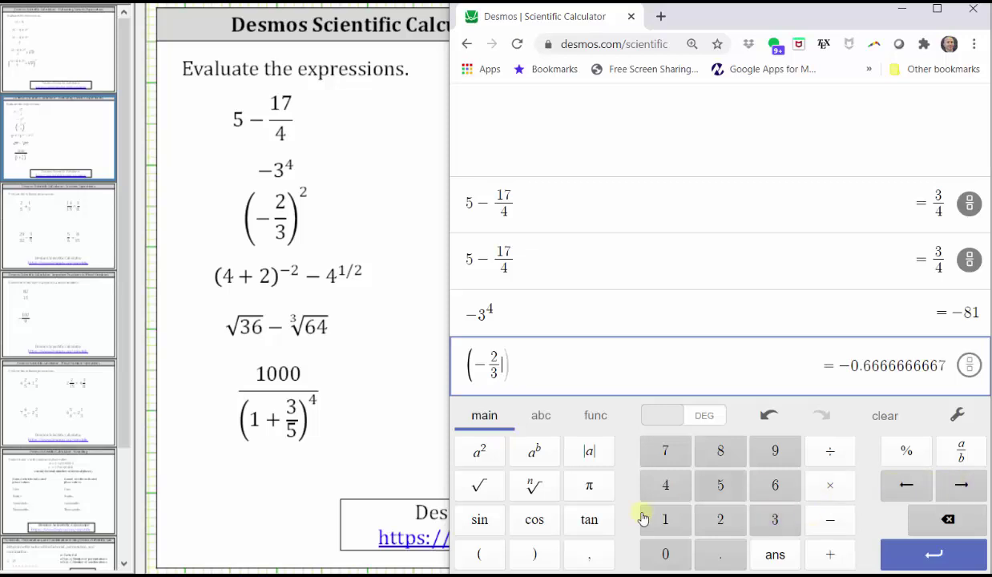
{"action": "left_click", "coordinate": [539, 553]}
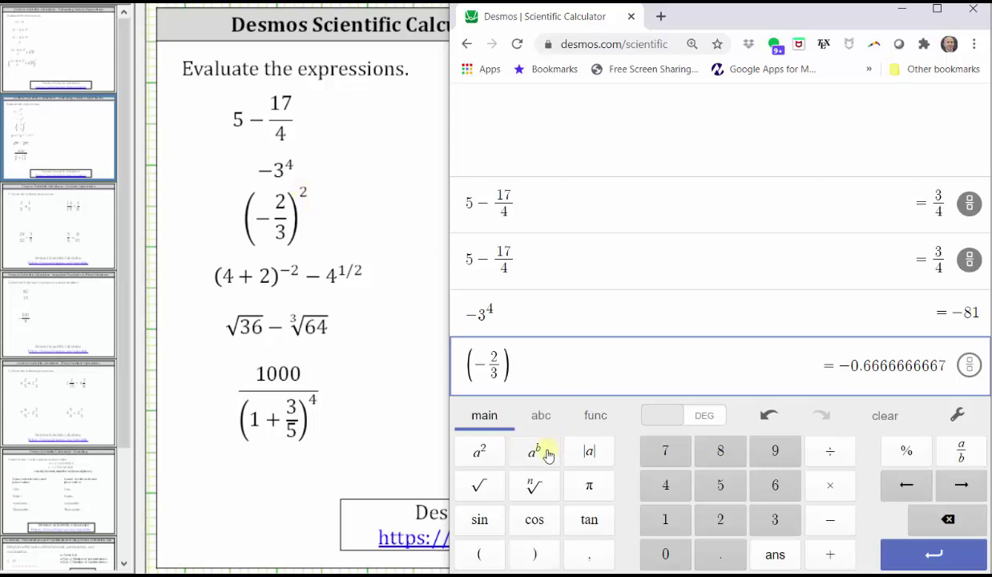
{"action": "left_click", "coordinate": [479, 453]}
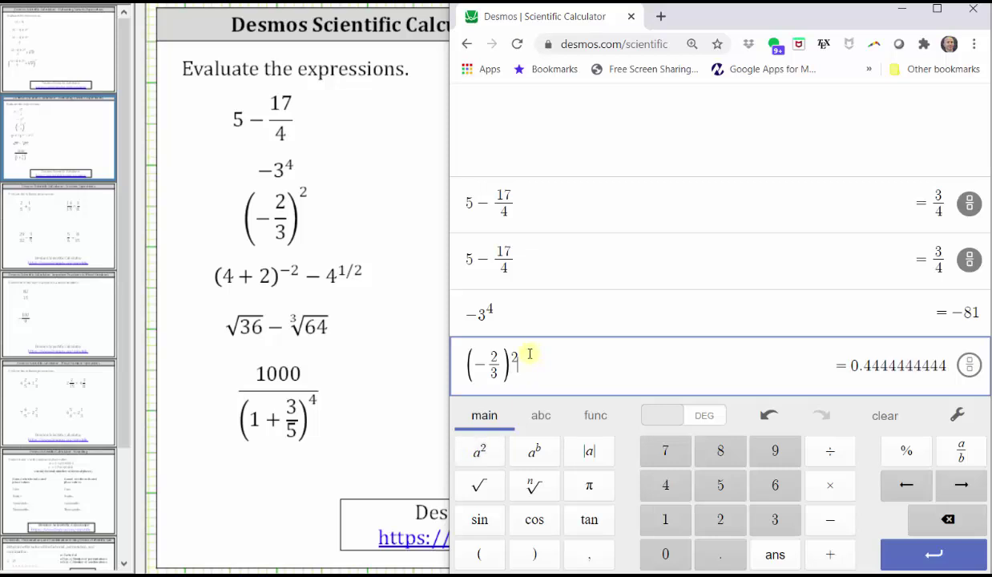
{"action": "left_click", "coordinate": [895, 542]}
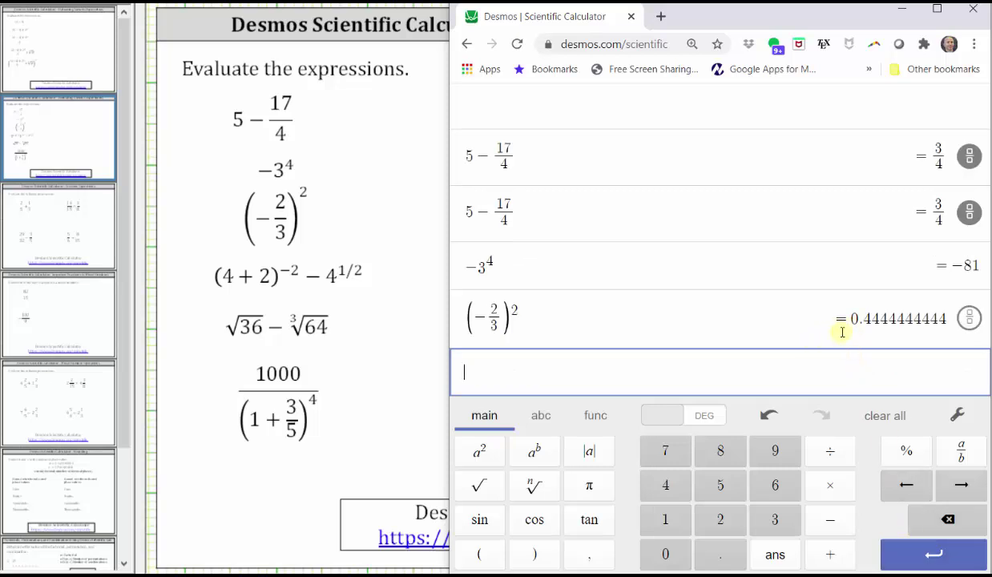
{"action": "left_click", "coordinate": [970, 318]}
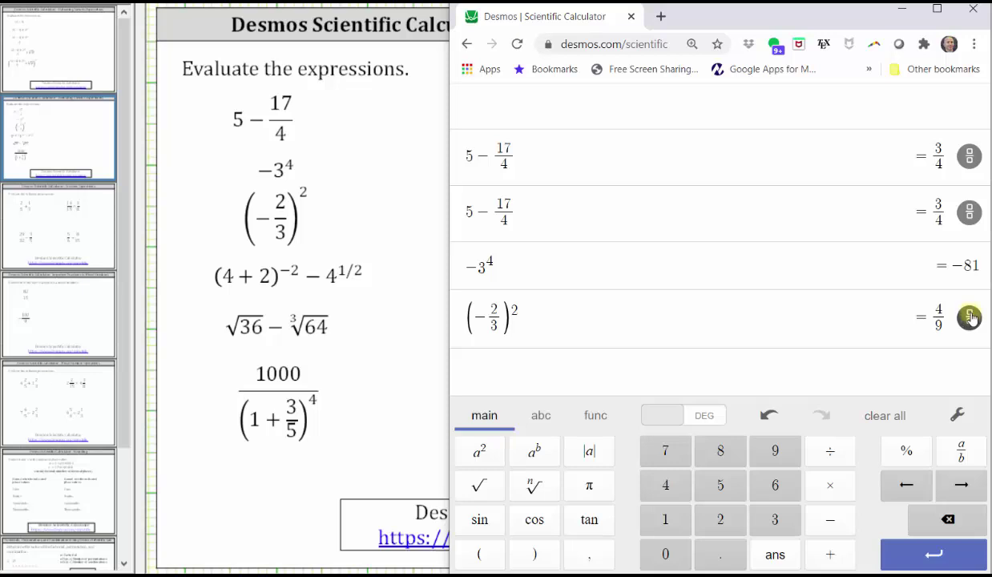
{"action": "left_click", "coordinate": [834, 370]}
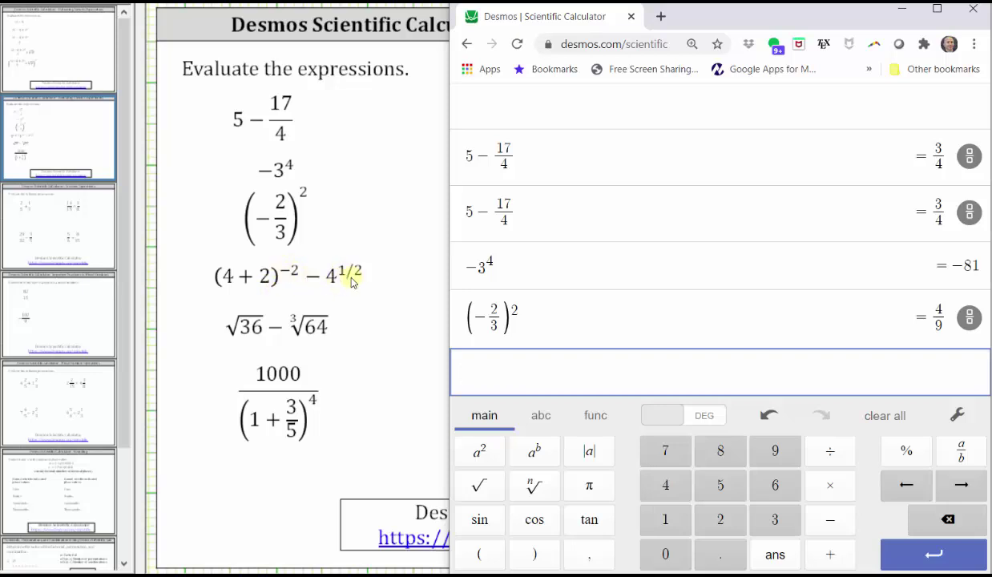
Step: Enter the first term (4+2)⁻²
{"action": "left_click", "coordinate": [481, 555]}
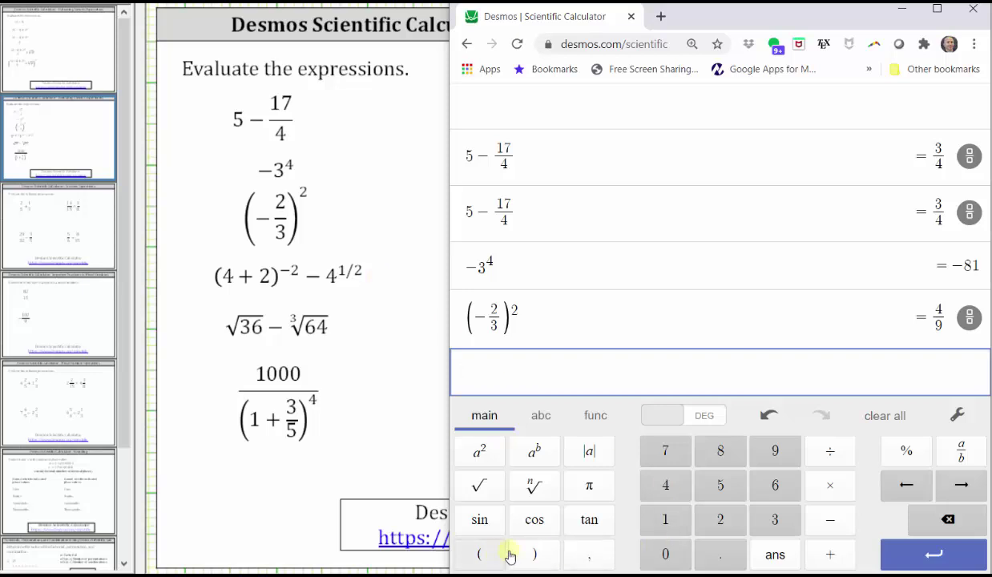
{"action": "left_click", "coordinate": [665, 485]}
{"action": "left_click", "coordinate": [831, 555]}
{"action": "left_click", "coordinate": [721, 520]}
{"action": "left_click", "coordinate": [535, 553]}
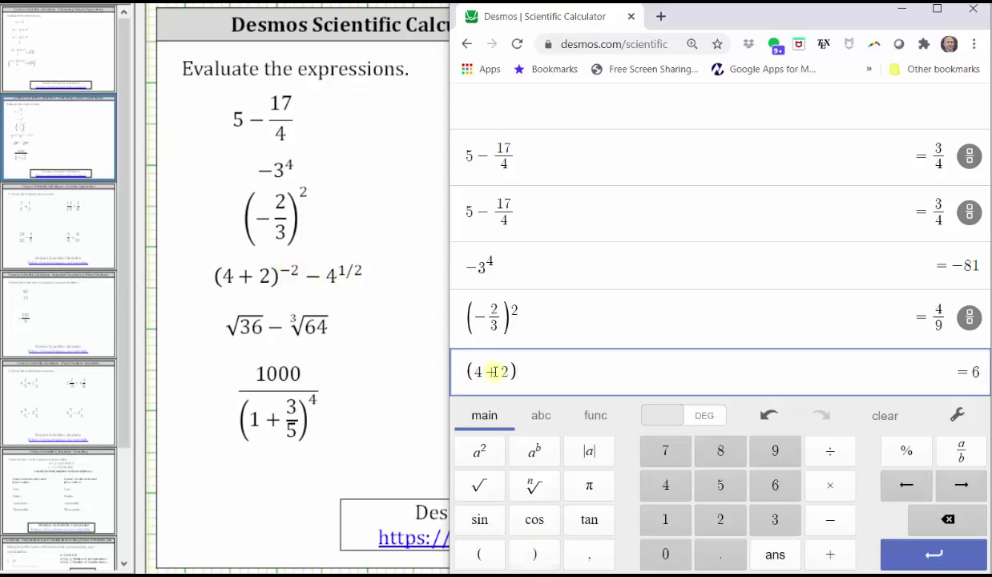
{"action": "left_click", "coordinate": [527, 451]}
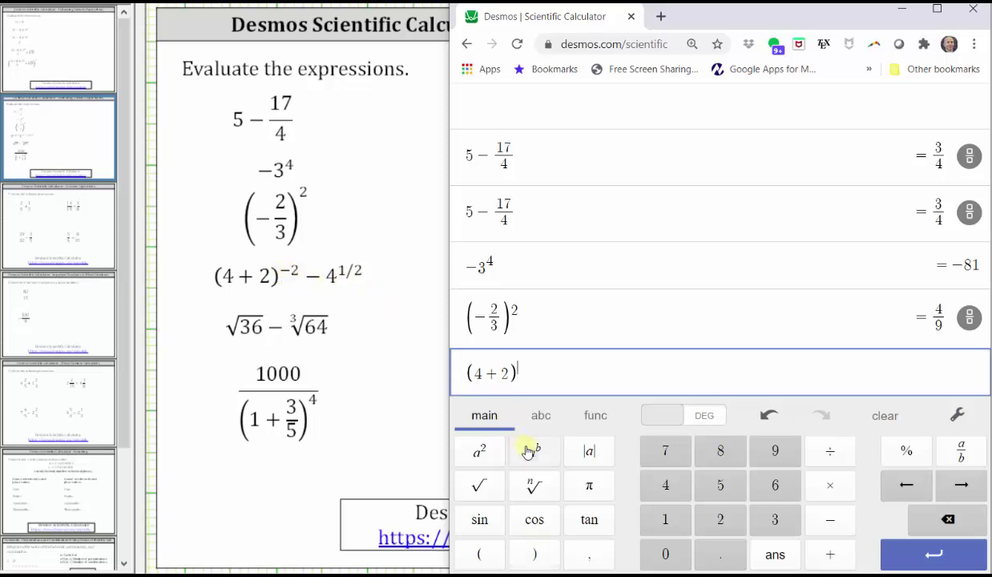
{"action": "left_click", "coordinate": [819, 531]}
{"action": "left_click", "coordinate": [730, 522]}
{"action": "left_click", "coordinate": [957, 486]}
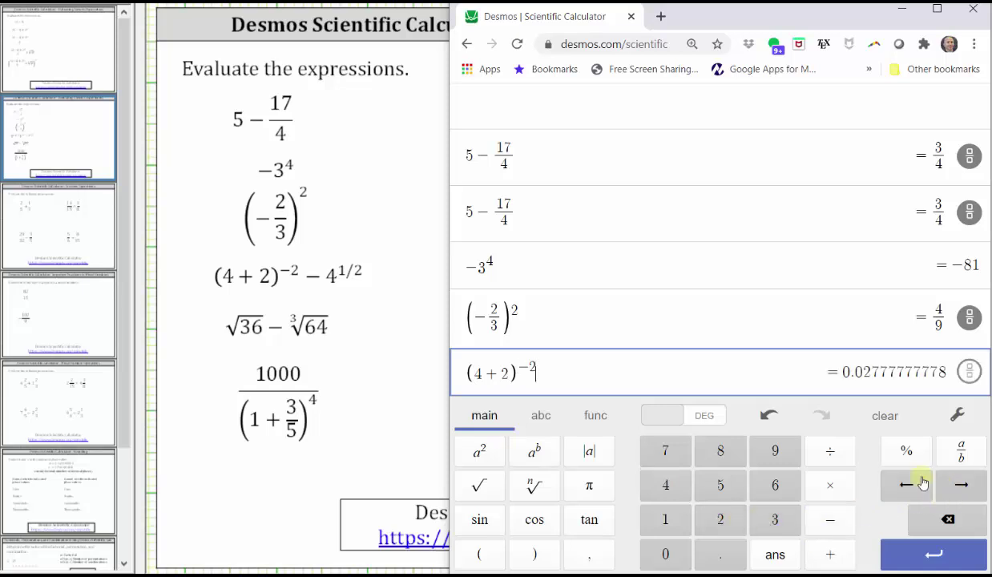
Step: Subtract 4^(1/2), evaluate, and show the result as the fraction −71/36
{"action": "left_click", "coordinate": [825, 521]}
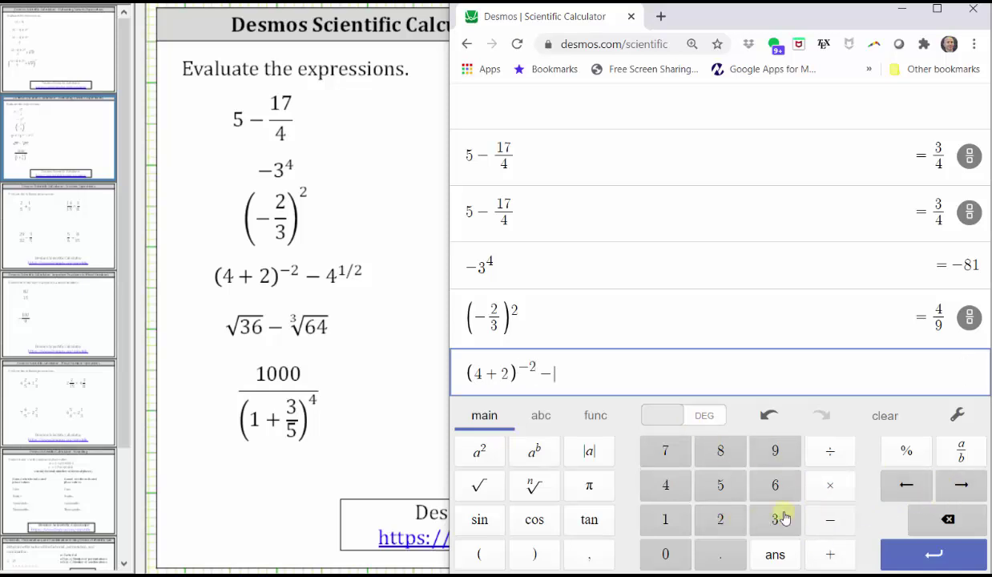
{"action": "left_click", "coordinate": [672, 486]}
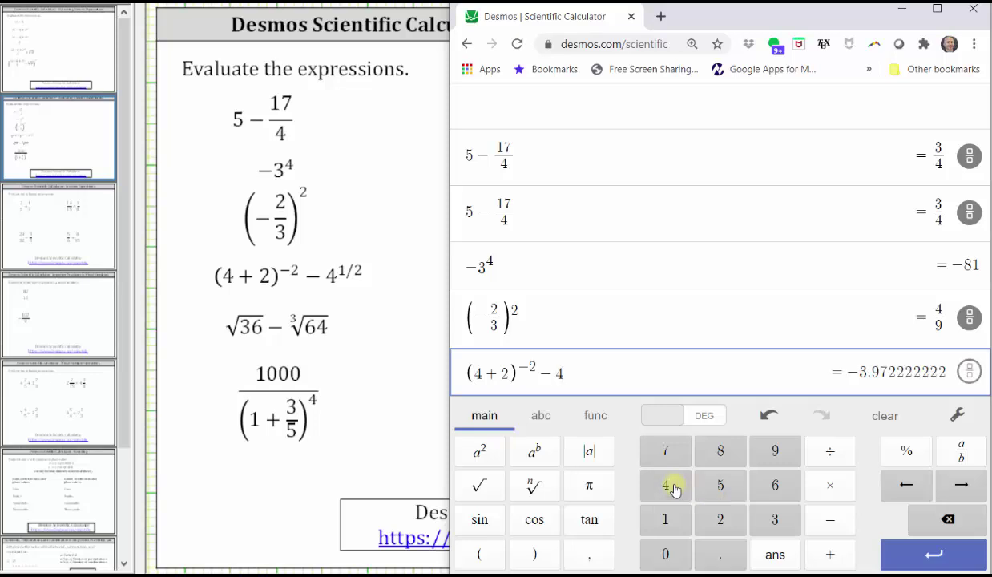
{"action": "left_click", "coordinate": [537, 453]}
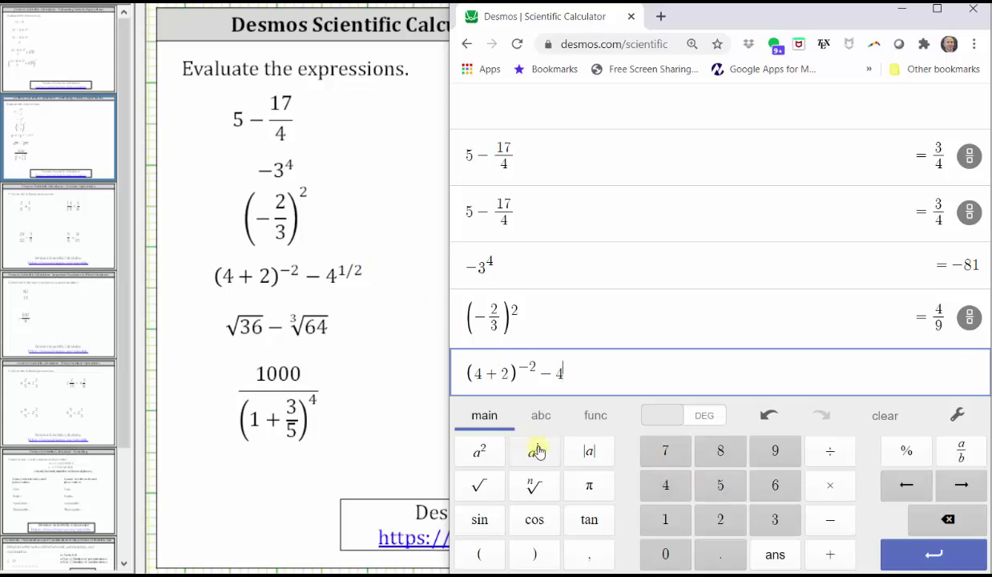
{"action": "left_click", "coordinate": [665, 520]}
{"action": "left_click", "coordinate": [829, 451]}
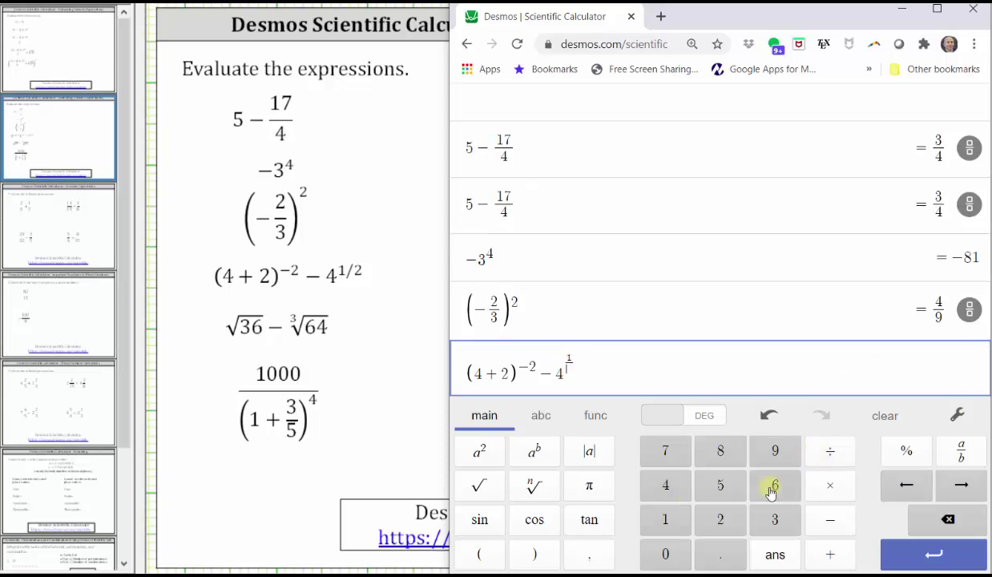
{"action": "left_click", "coordinate": [721, 519]}
{"action": "left_click", "coordinate": [906, 553]}
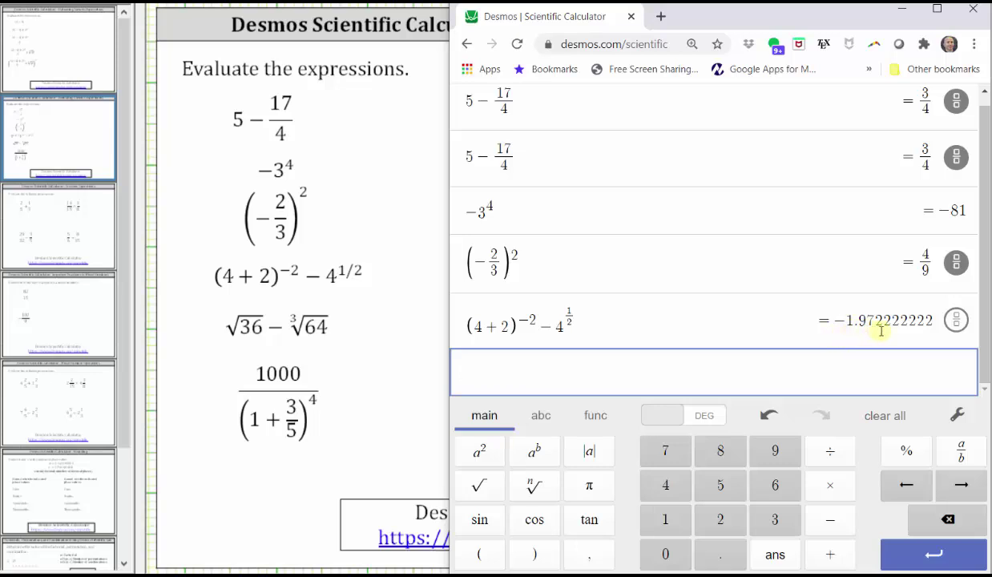
{"action": "left_click", "coordinate": [956, 320]}
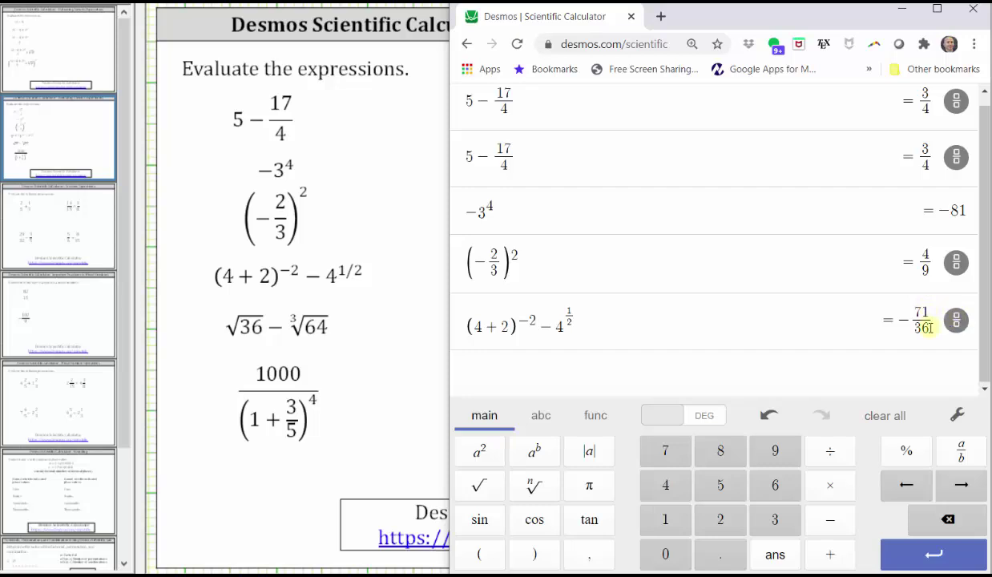
{"action": "left_click", "coordinate": [462, 367]}
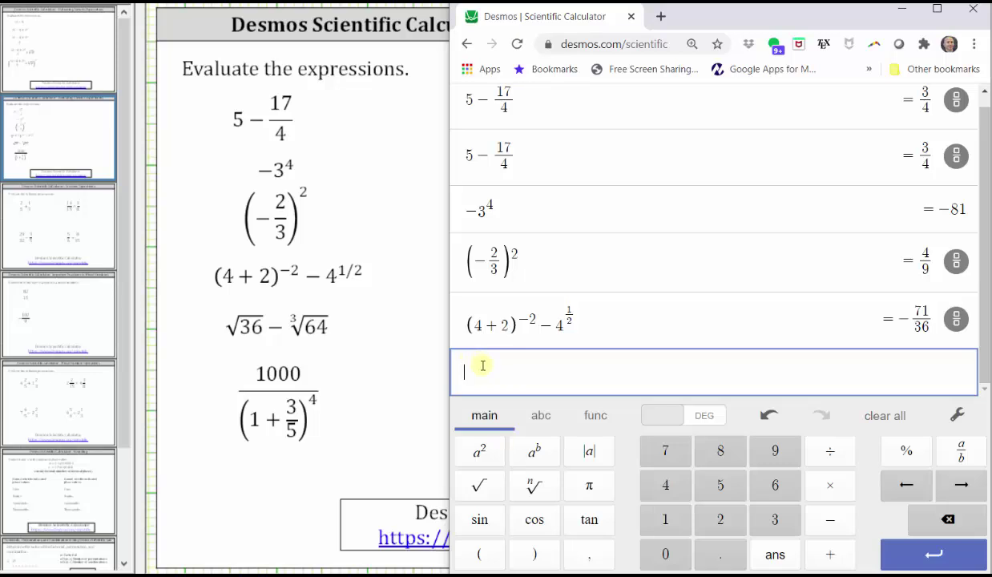
Step: Enter √36 − ∛64 using the n-th root key with index 3, and evaluate it to 2
{"action": "left_click", "coordinate": [478, 487]}
{"action": "left_click", "coordinate": [762, 520]}
{"action": "left_click", "coordinate": [765, 483]}
{"action": "left_click", "coordinate": [947, 485]}
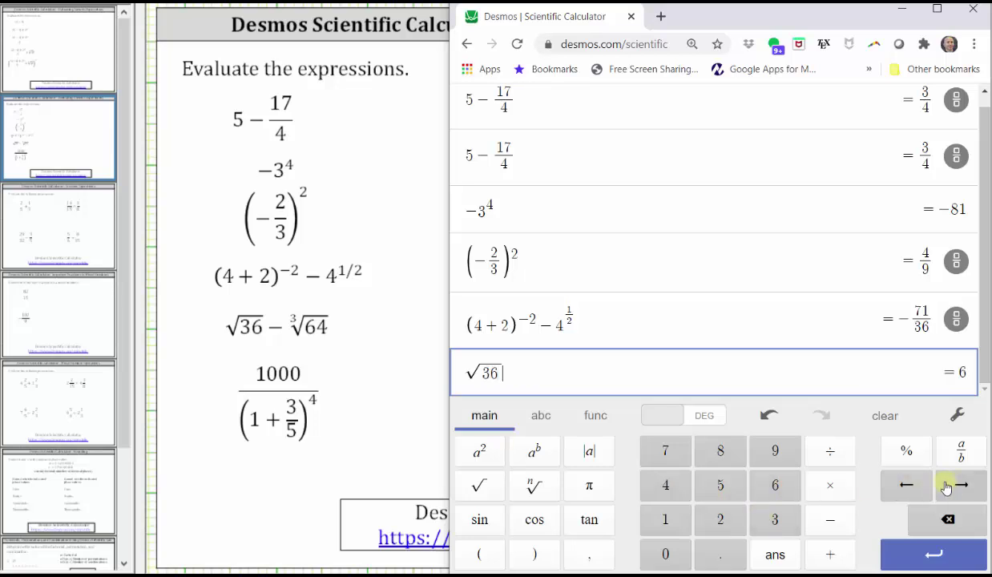
{"action": "left_click", "coordinate": [842, 528]}
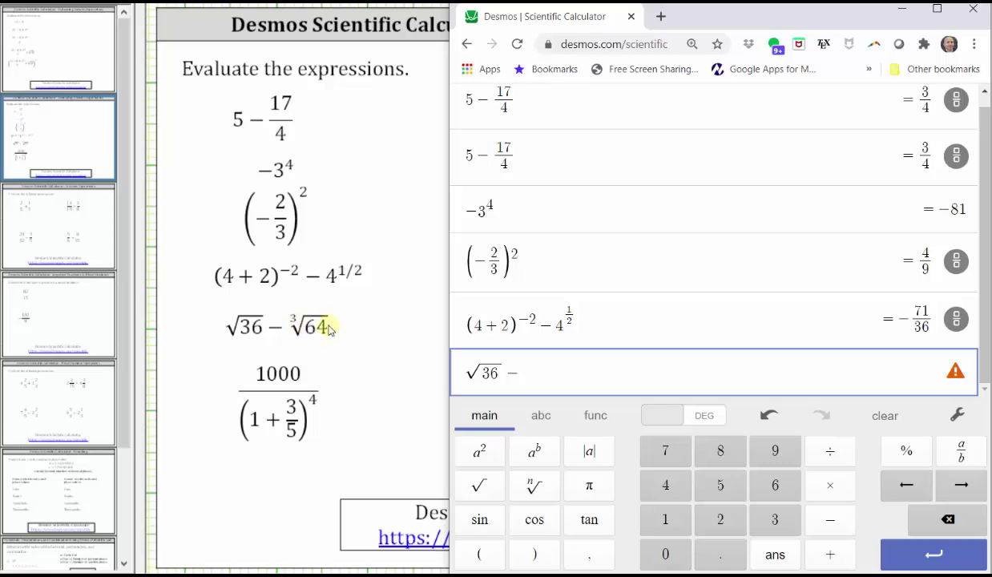
{"action": "left_click", "coordinate": [532, 490]}
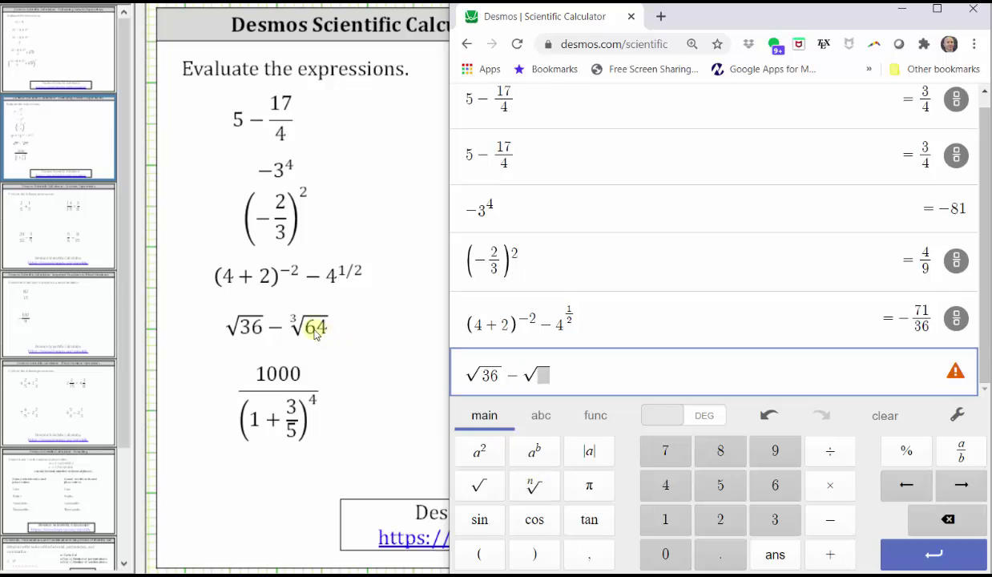
{"action": "left_click", "coordinate": [761, 515]}
{"action": "left_click", "coordinate": [946, 489]}
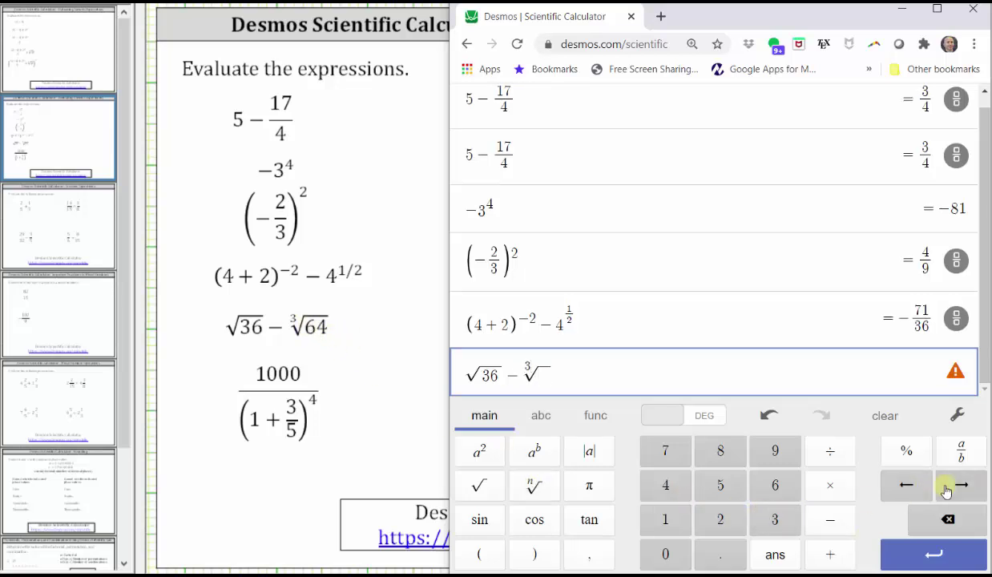
{"action": "left_click", "coordinate": [774, 486]}
{"action": "left_click", "coordinate": [681, 486]}
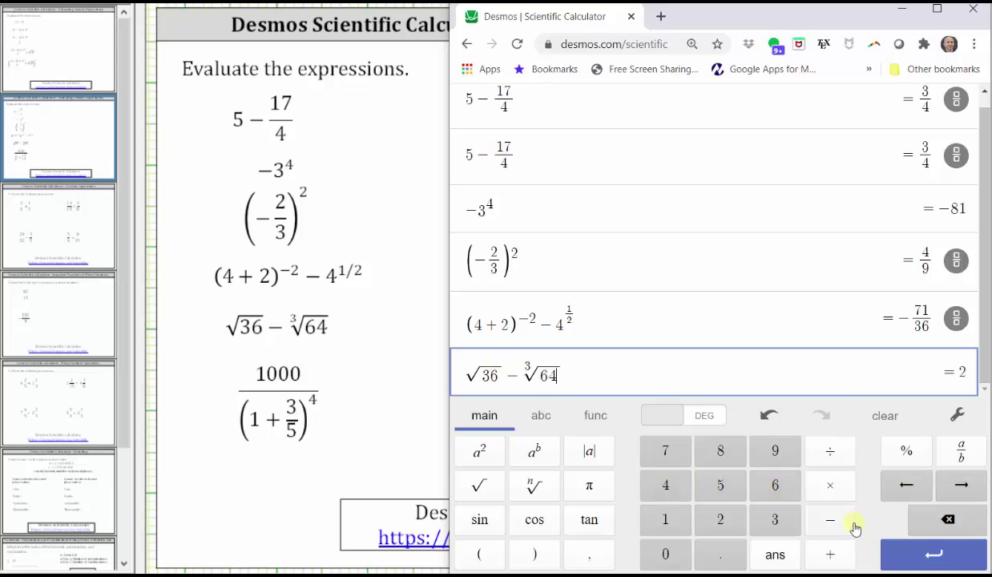
{"action": "left_click", "coordinate": [903, 549]}
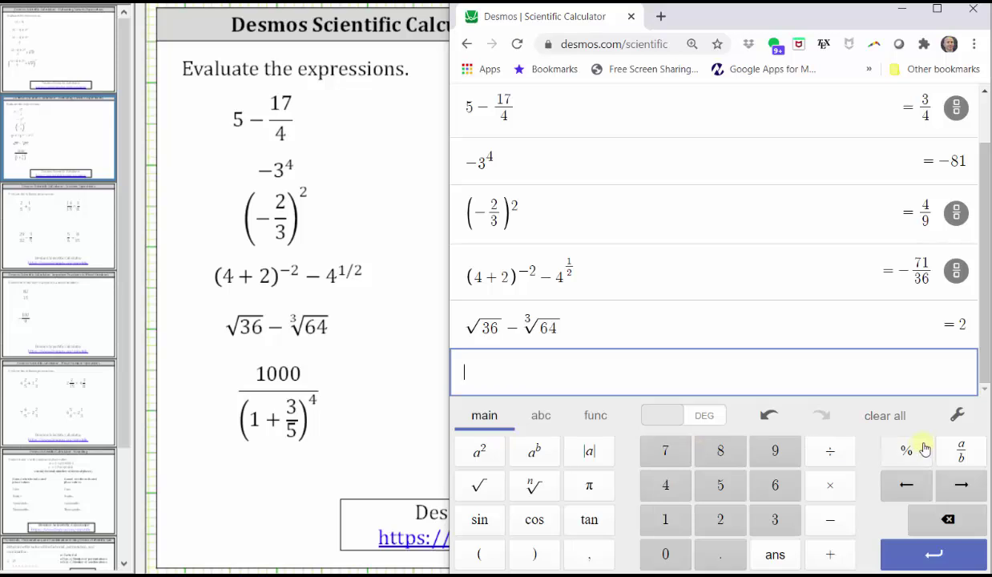
Step: Enter 1000/(1 + 3/5)⁴ as a fraction and evaluate it to 152.5878906
{"action": "left_click", "coordinate": [960, 451]}
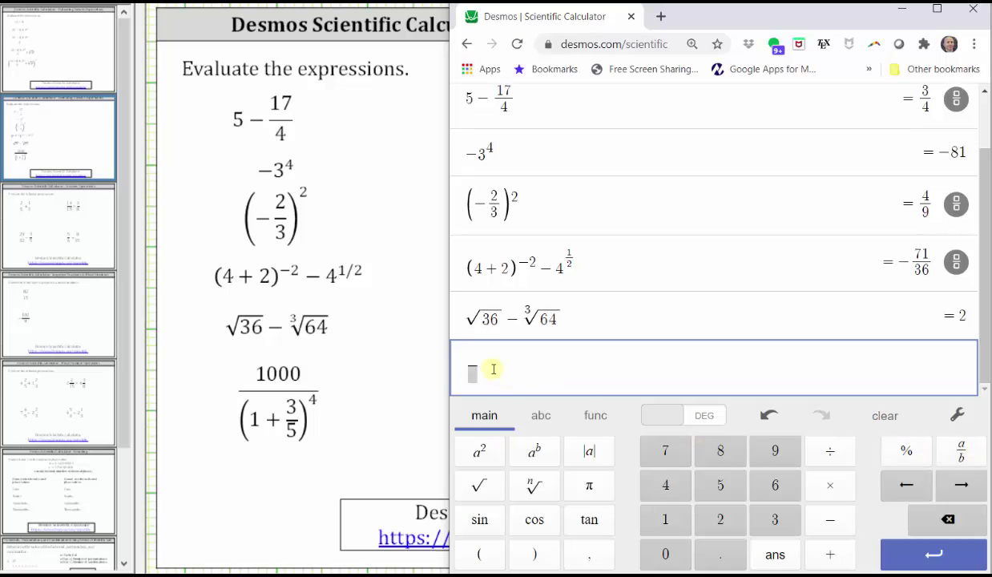
{"action": "left_click", "coordinate": [665, 519]}
{"action": "left_click", "coordinate": [666, 553]}
{"action": "left_click", "coordinate": [665, 553]}
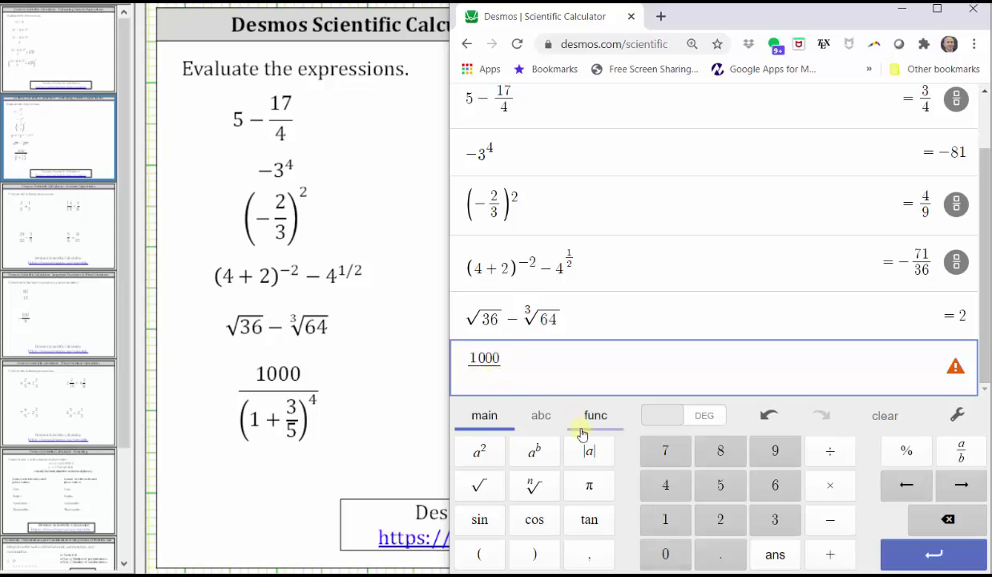
{"action": "left_click", "coordinate": [491, 547]}
{"action": "left_click", "coordinate": [664, 521]}
{"action": "left_click", "coordinate": [834, 549]}
{"action": "left_click", "coordinate": [775, 519]}
{"action": "left_click", "coordinate": [819, 458]}
{"action": "left_click", "coordinate": [720, 485]}
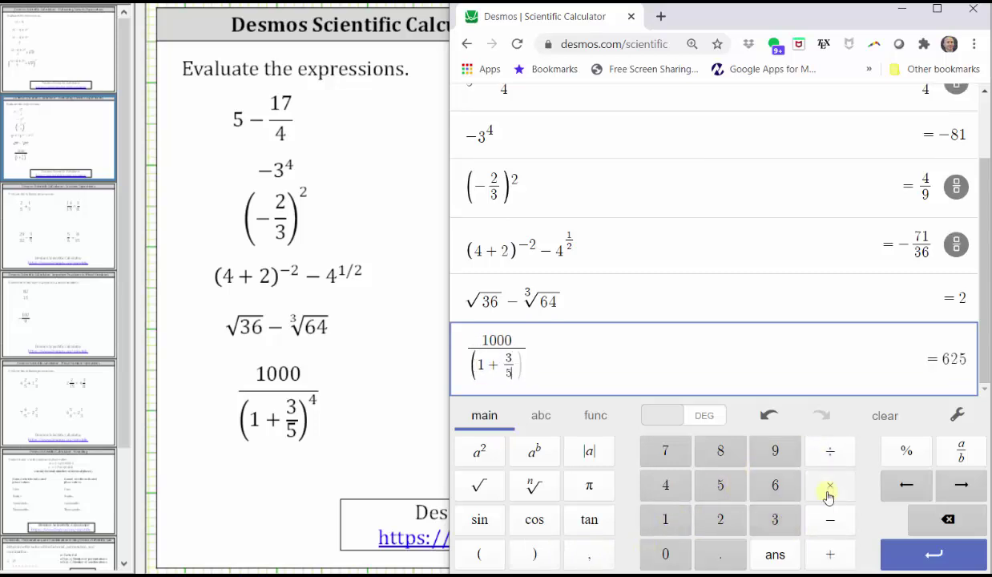
{"action": "left_click", "coordinate": [535, 554]}
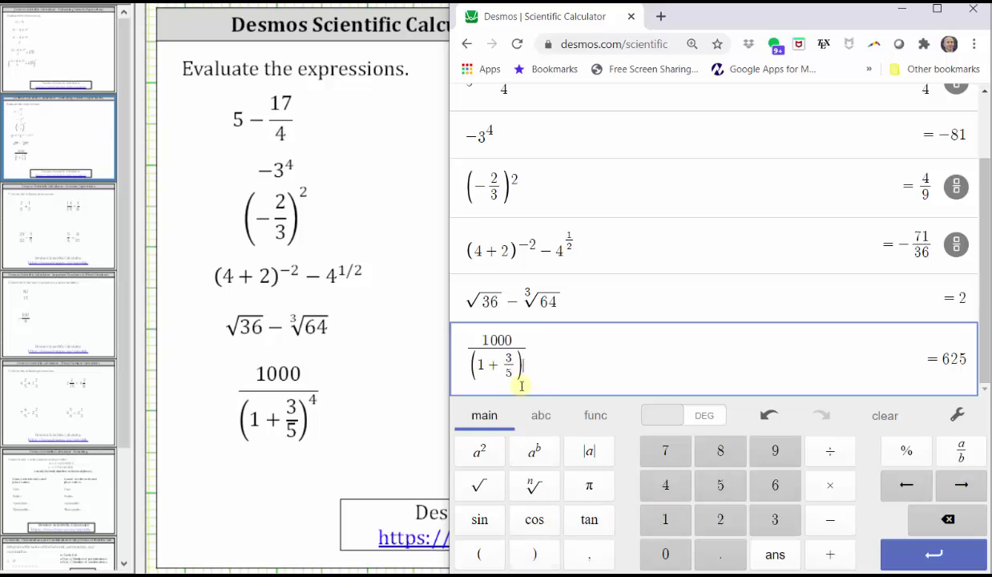
{"action": "left_click", "coordinate": [533, 453]}
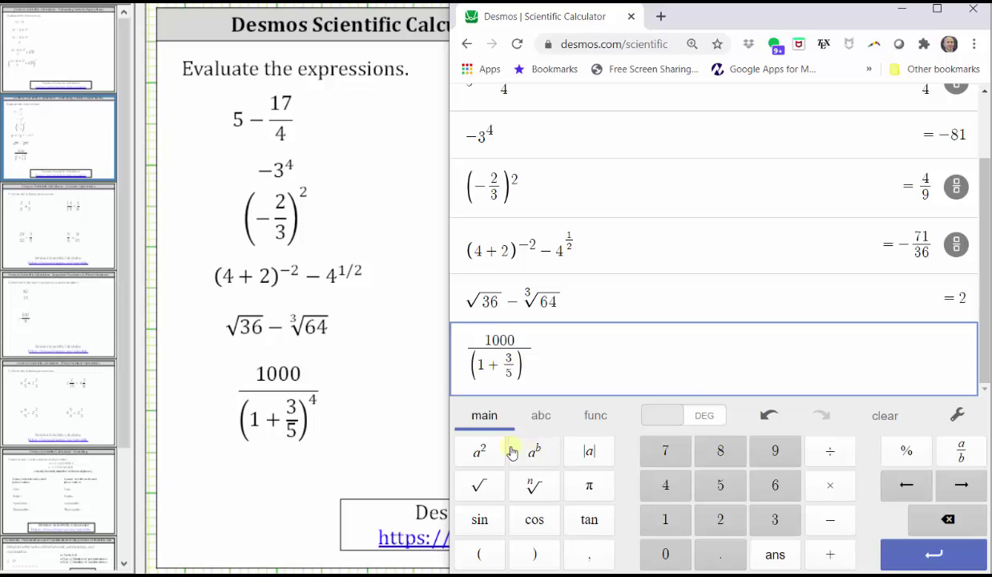
{"action": "left_click", "coordinate": [665, 486]}
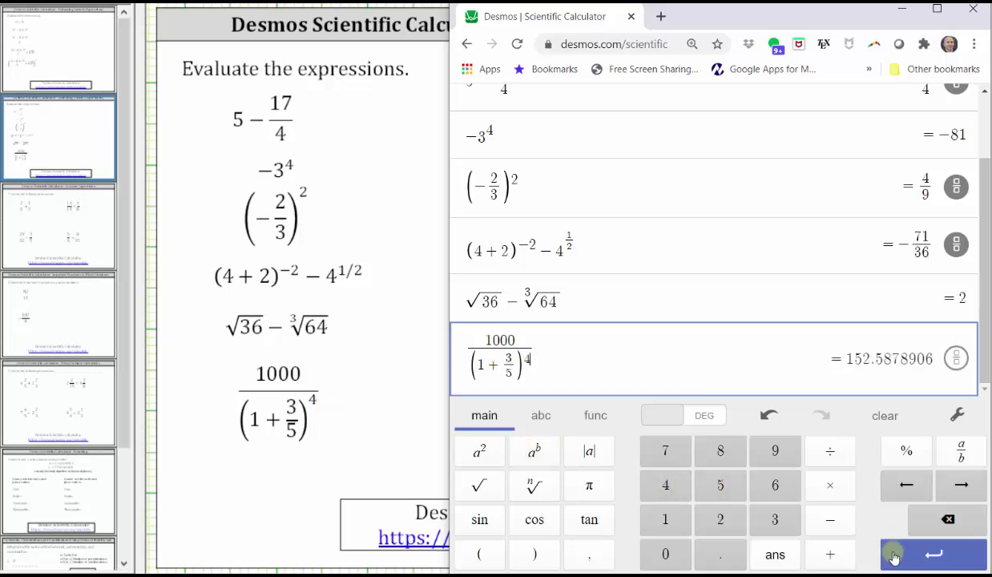
{"action": "left_click", "coordinate": [903, 556]}
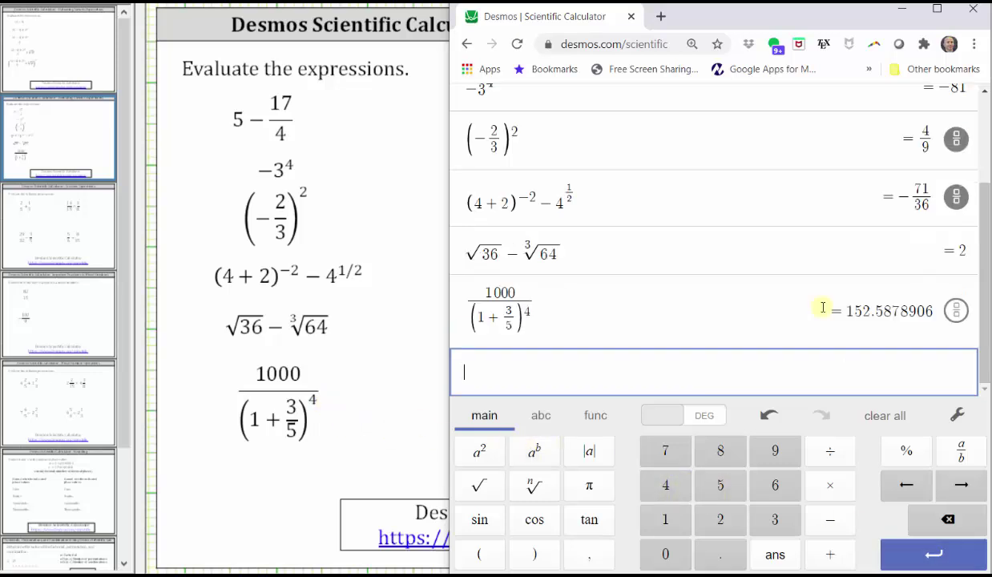